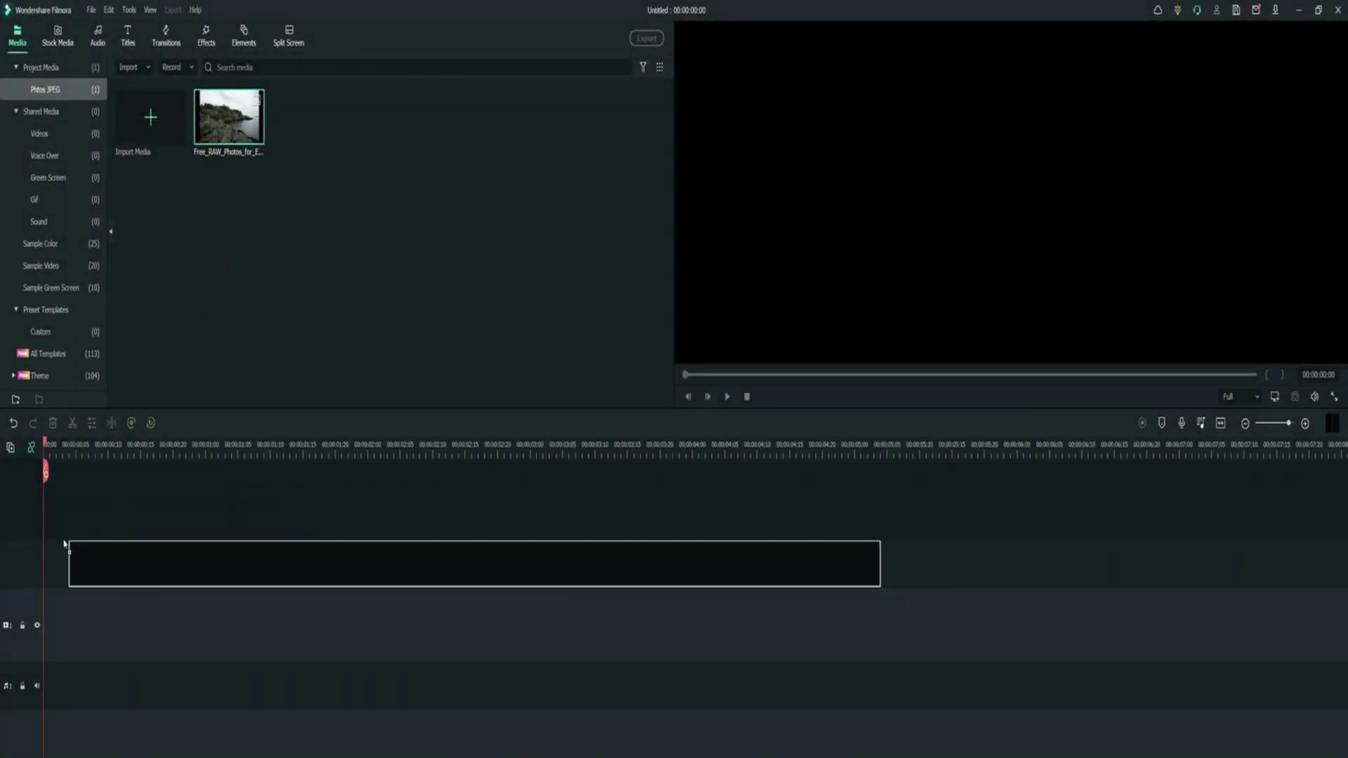
# - Place the coastline photo on the timeline and open its Advanced Color Correction
pyautogui.moveTo(51, 550); pyautogui.dragTo(58, 542)
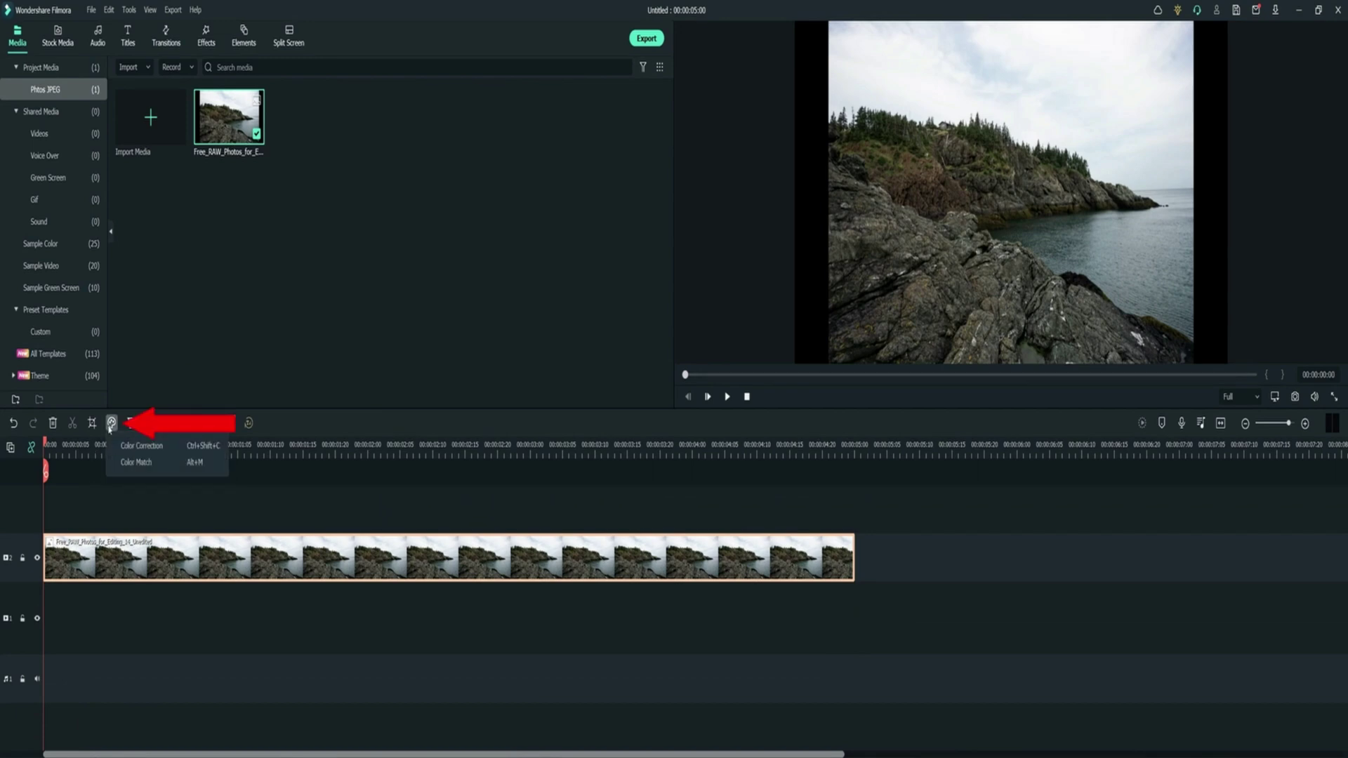
pyautogui.click(112, 446)
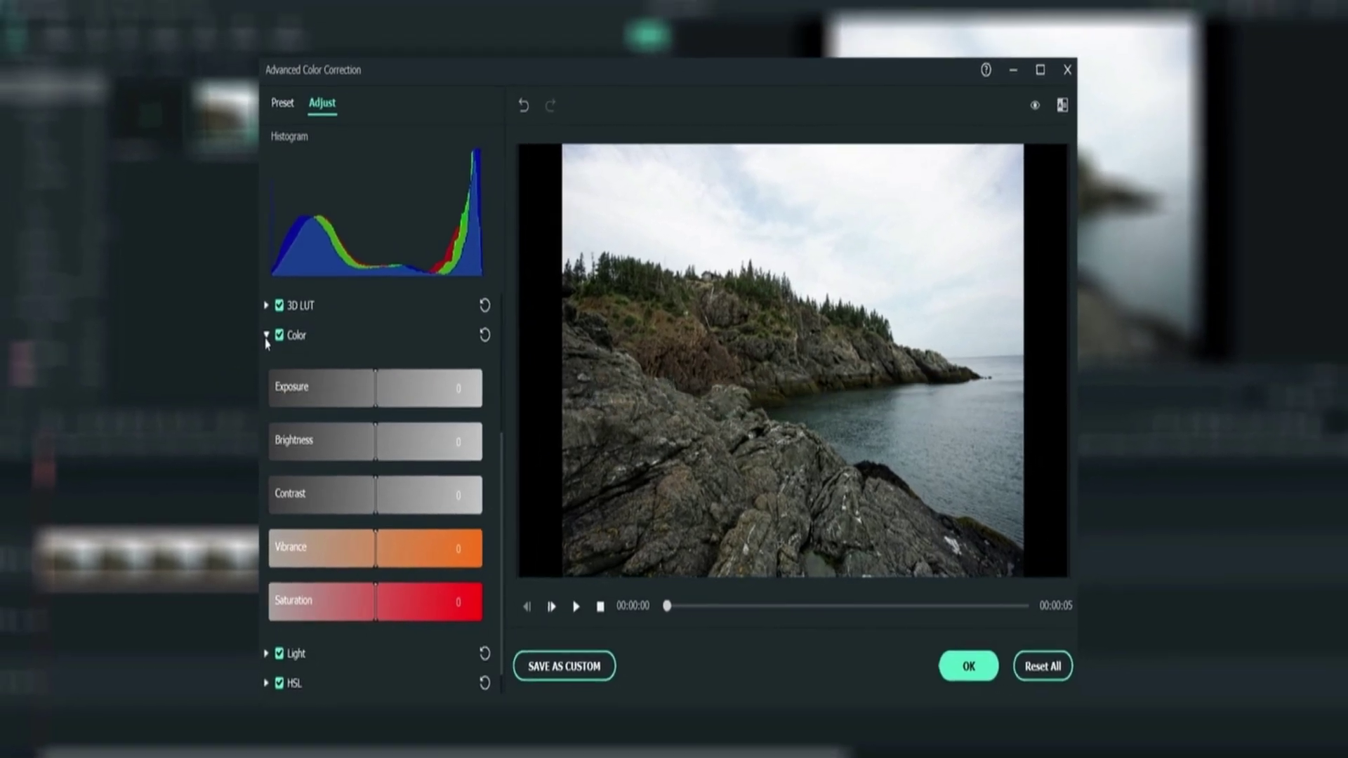
# - Drag the Contrast slider far right for a punchier coastline preview
pyautogui.moveTo(375, 493)
pyautogui.mouseDown()
pyautogui.moveTo(483, 513)
pyautogui.moveTo(381, 510)
pyautogui.mouseUp()
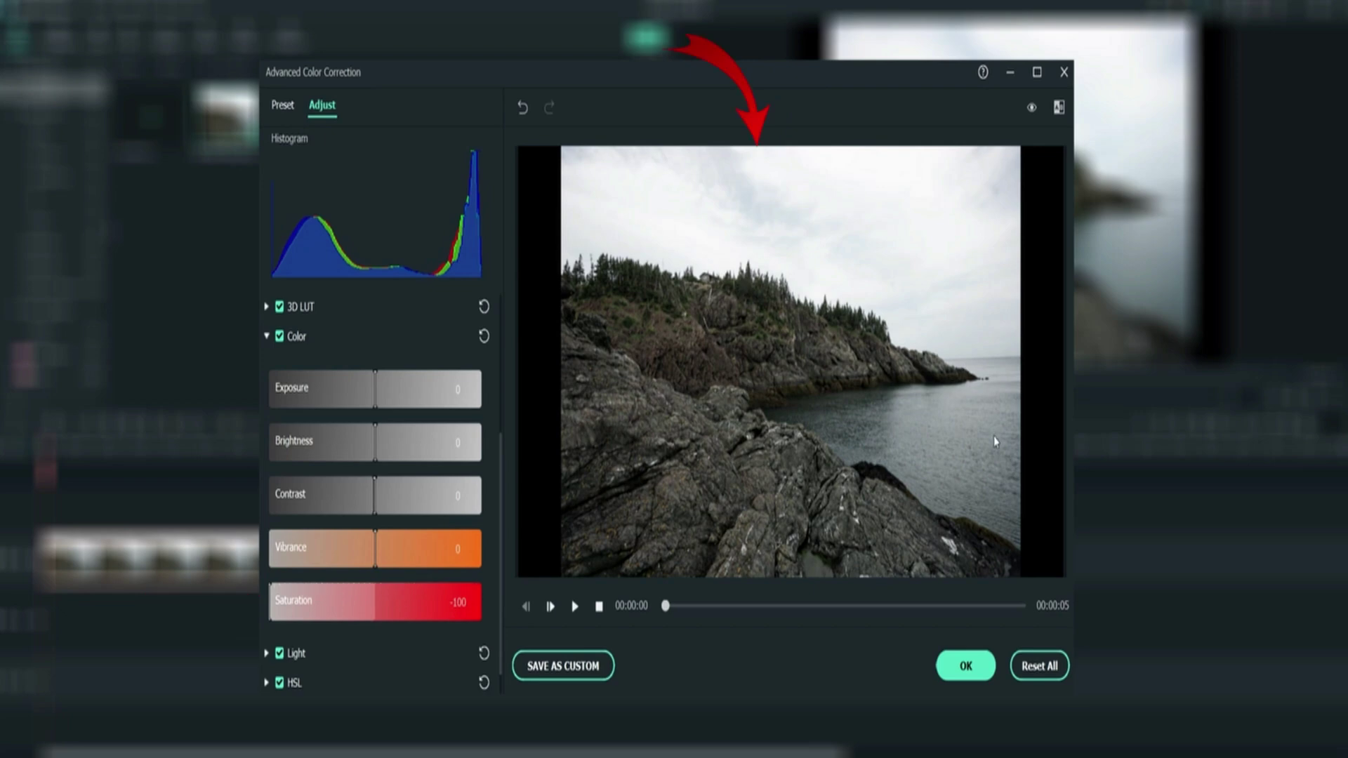
pyautogui.moveTo(375, 503); pyautogui.dragTo(463, 510)
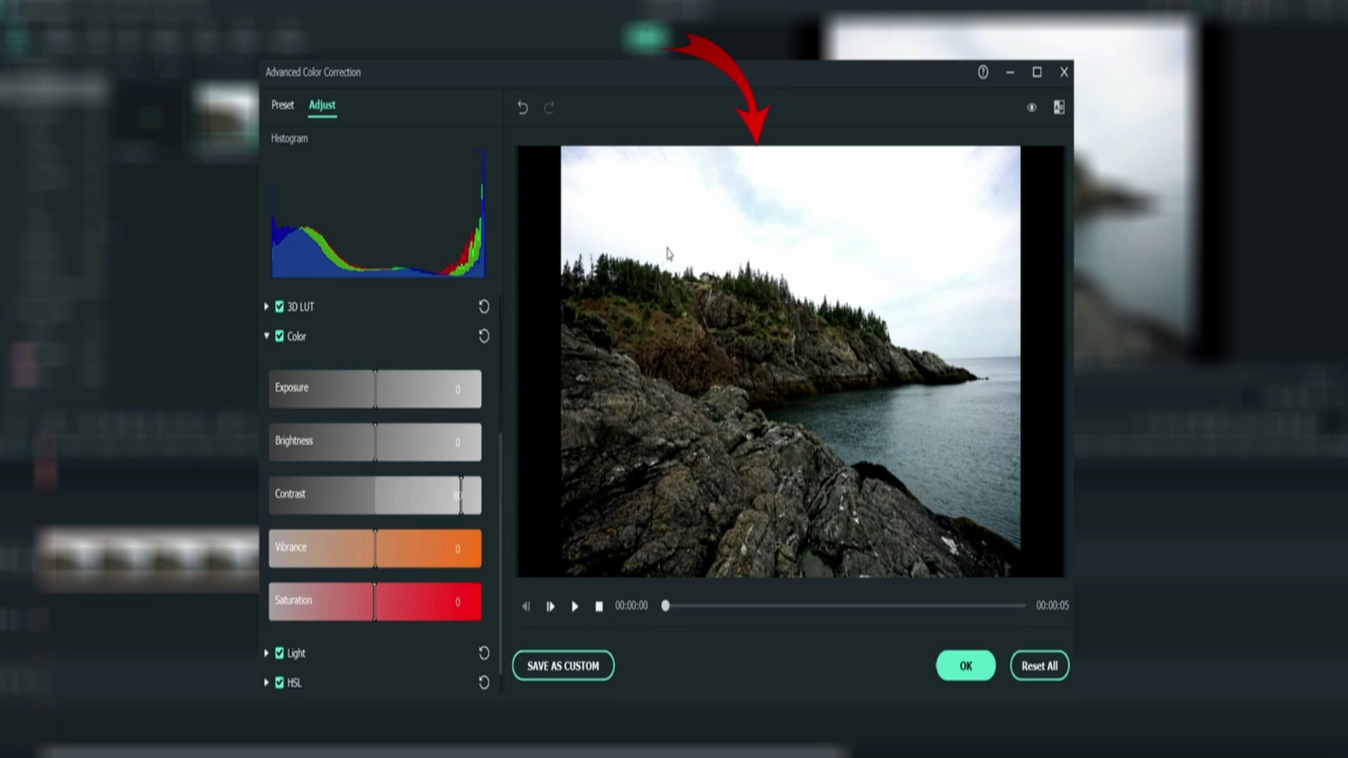
# - Drag Contrast back down toward 0 in the before/after split view
pyautogui.moveTo(443, 506); pyautogui.dragTo(380, 507)
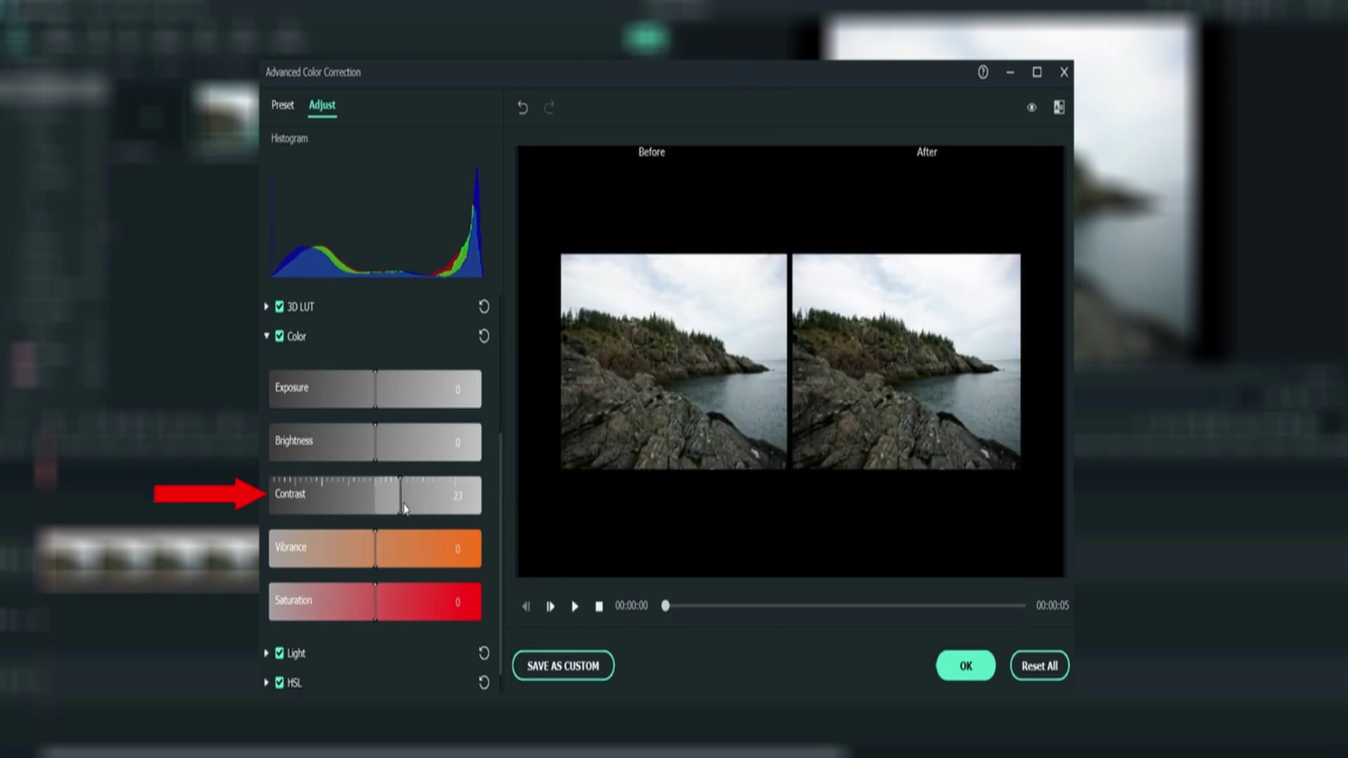